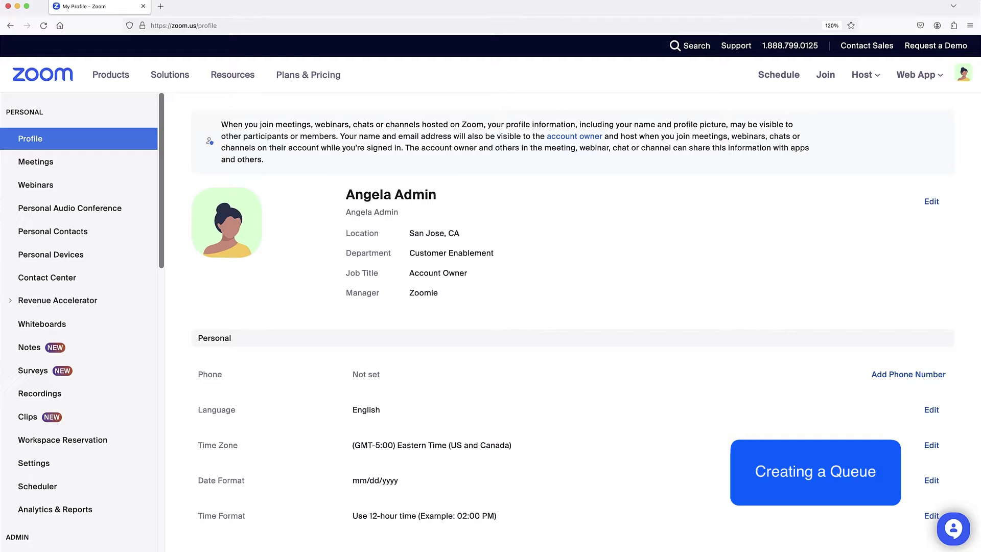
Add a Contact Center queue named "Customer Support - Voice" with the description "Customer Support - General Voice Queue"
{"action": "scroll", "coordinate": [79, 316], "scroll_direction": "down", "scroll_amount": 10}
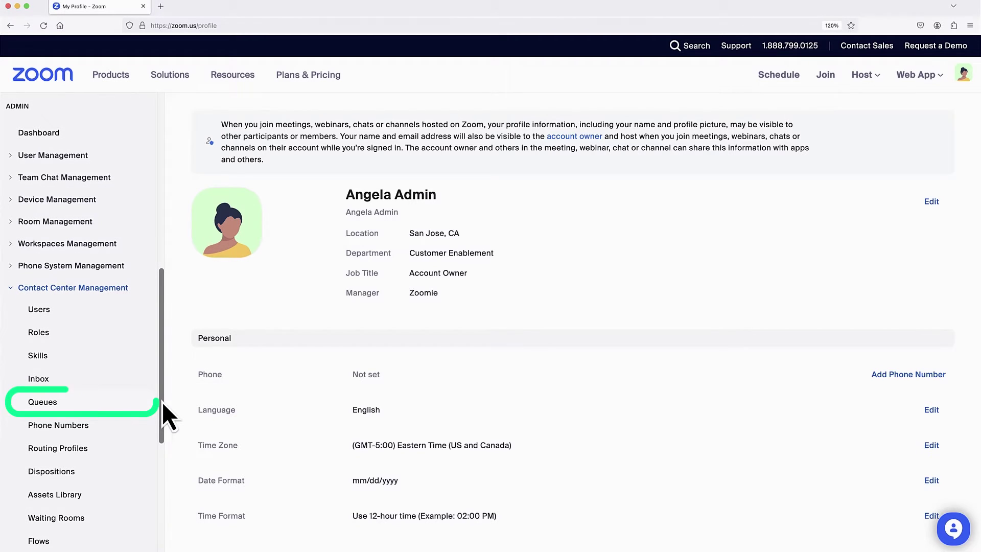
{"action": "left_click", "coordinate": [132, 405]}
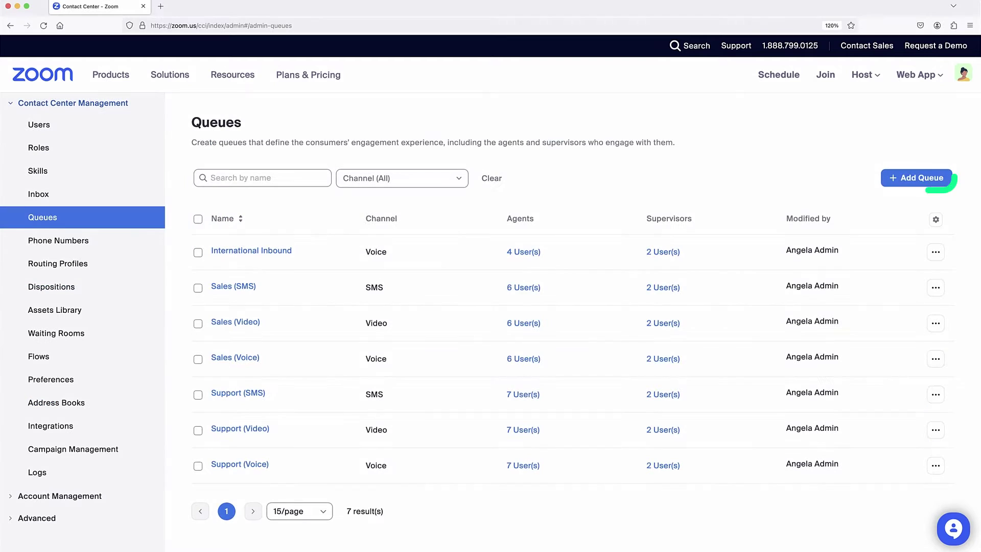
{"action": "left_click", "coordinate": [899, 182]}
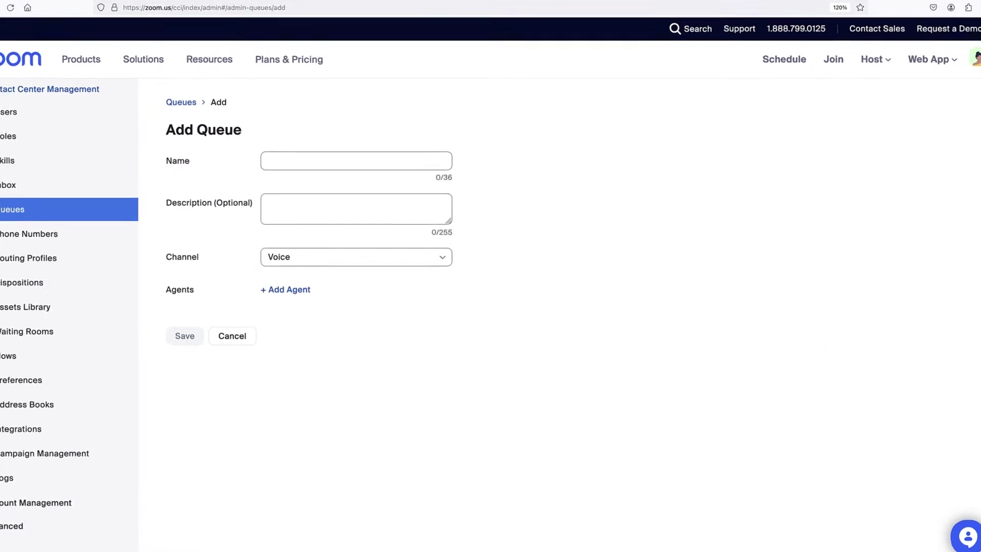
{"action": "left_click", "coordinate": [356, 161]}
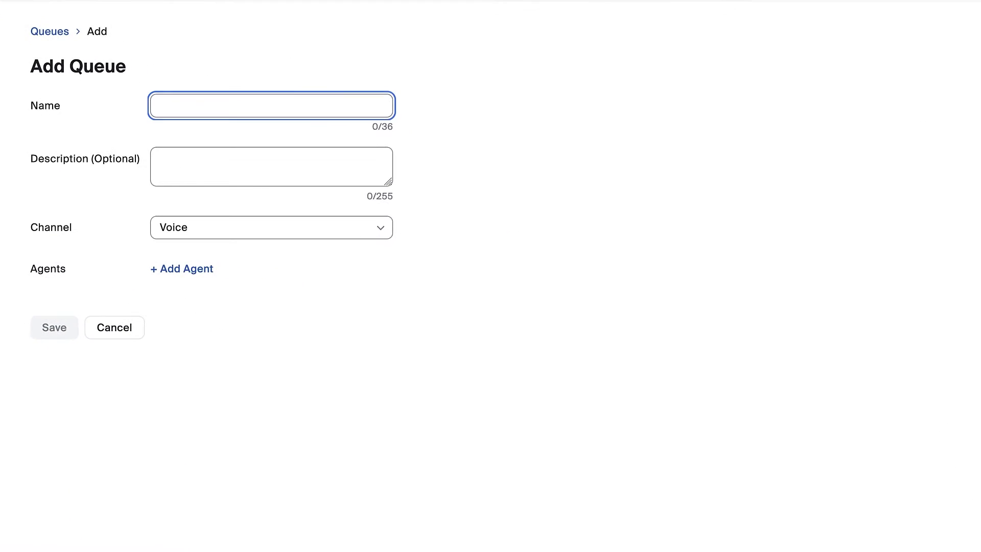
{"action": "type", "text": "Customer Support - Voice"}
{"action": "key", "text": "Tab"}
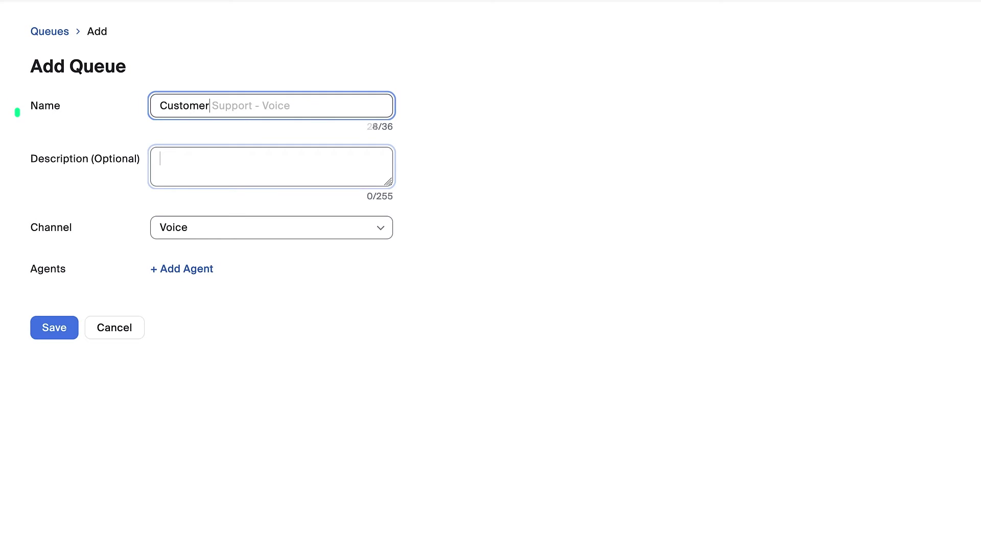
{"action": "type", "text": "Customer"}
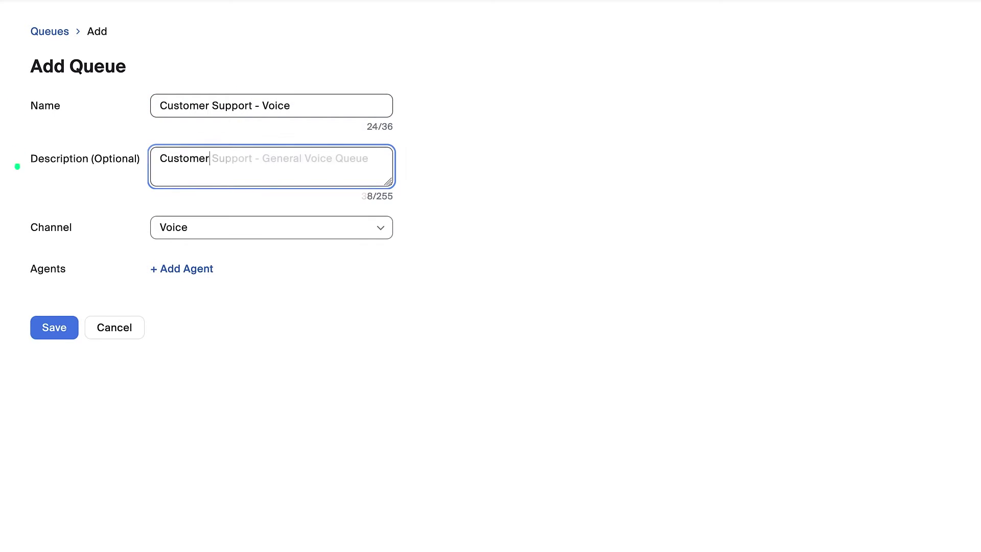
{"action": "key", "text": "Tab"}
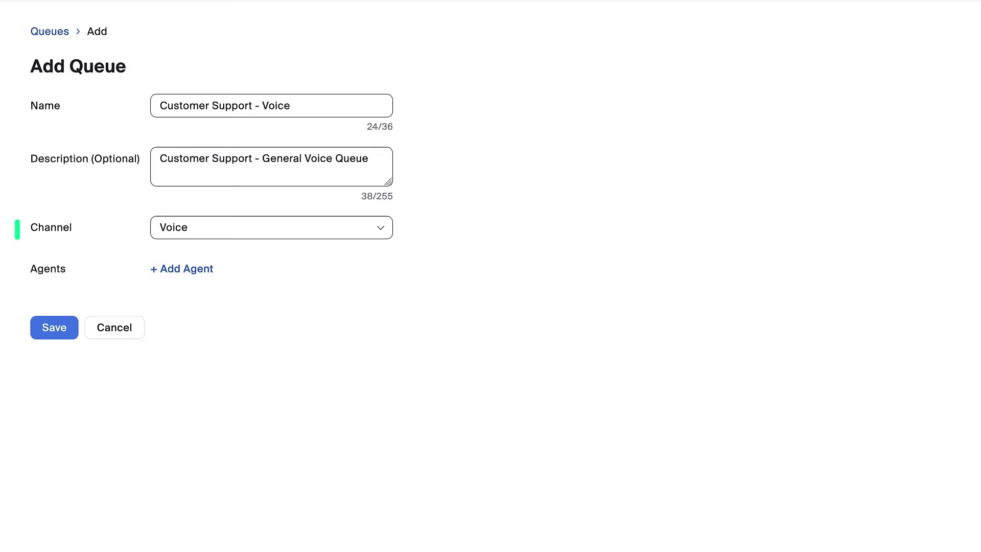
Review the channel options for the new queue, choose Voice, and save the queue
{"action": "key", "text": "Tab"}
{"action": "key", "text": "space"}
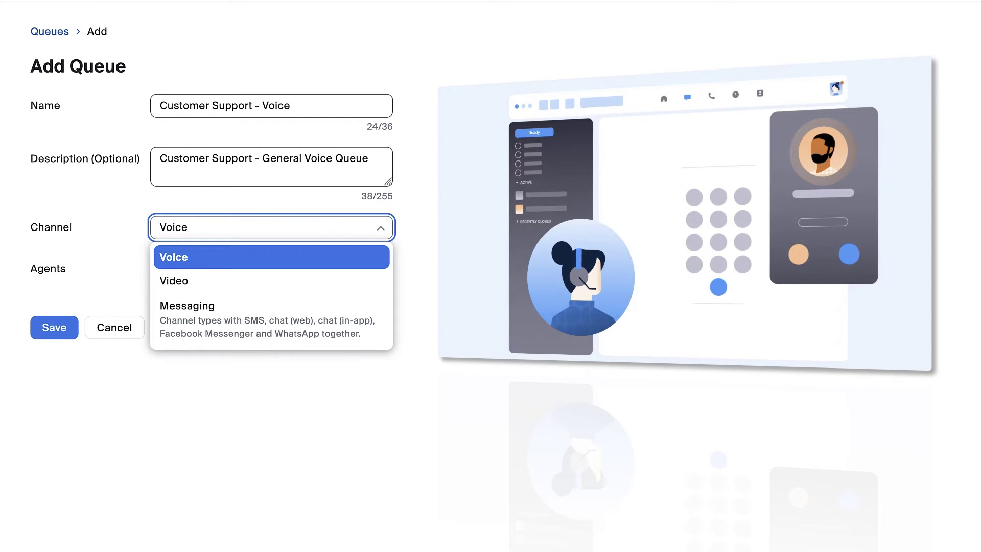
{"action": "key", "text": "Down"}
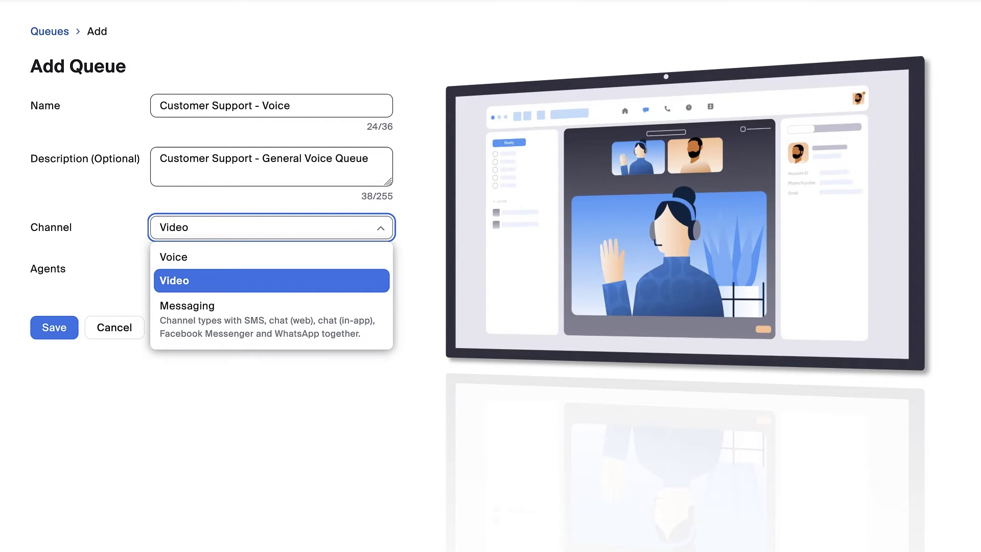
{"action": "key", "text": "Down"}
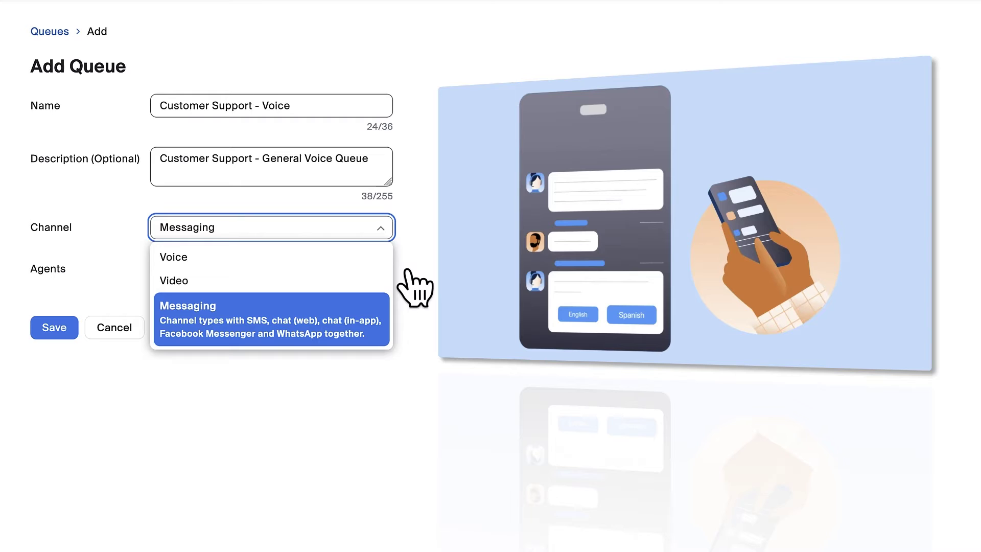
{"action": "left_click", "coordinate": [376, 260]}
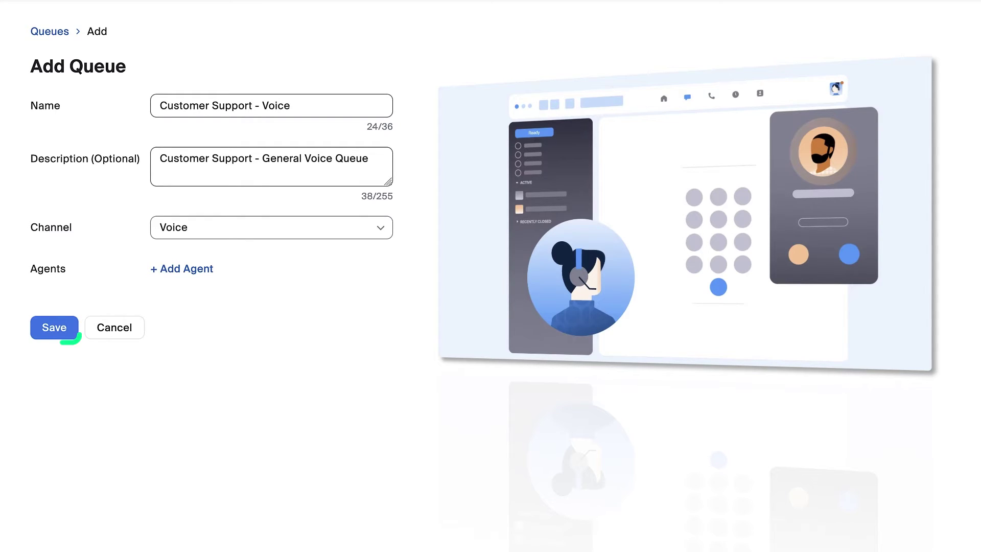
{"action": "left_click", "coordinate": [54, 327]}
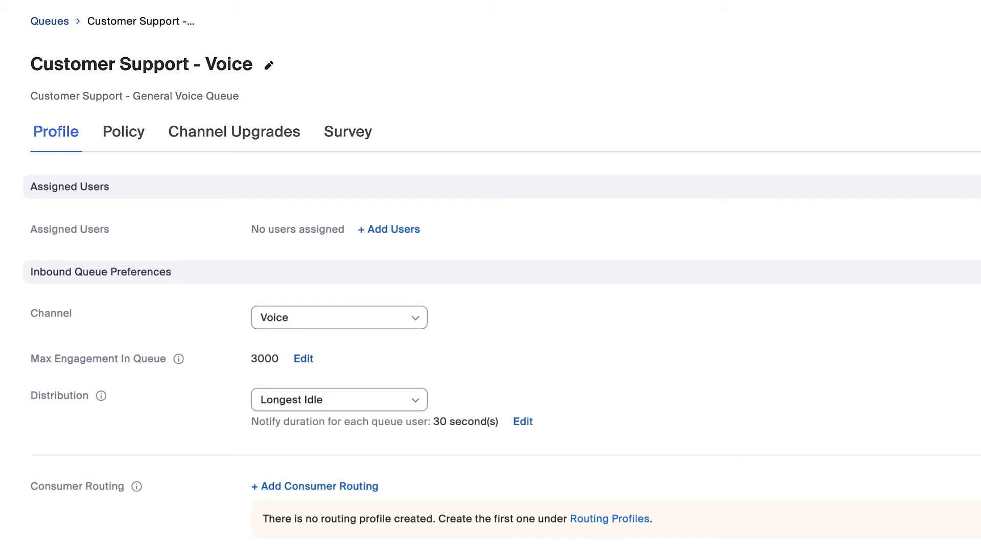
Set the queue's maximum wait duration to 15 minutes and save it
{"action": "scroll", "coordinate": [502, 356], "scroll_direction": "down", "scroll_amount": 10}
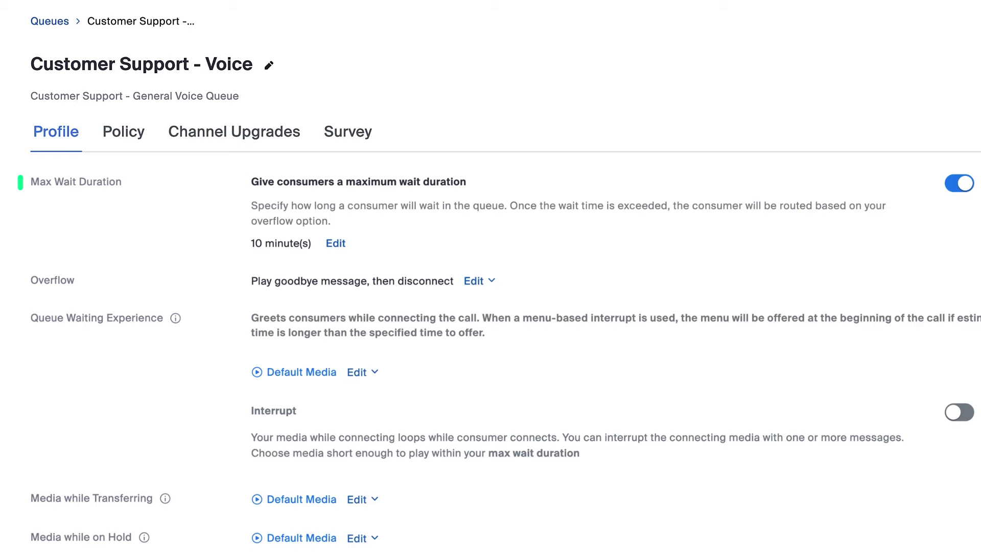
{"action": "left_click", "coordinate": [339, 245]}
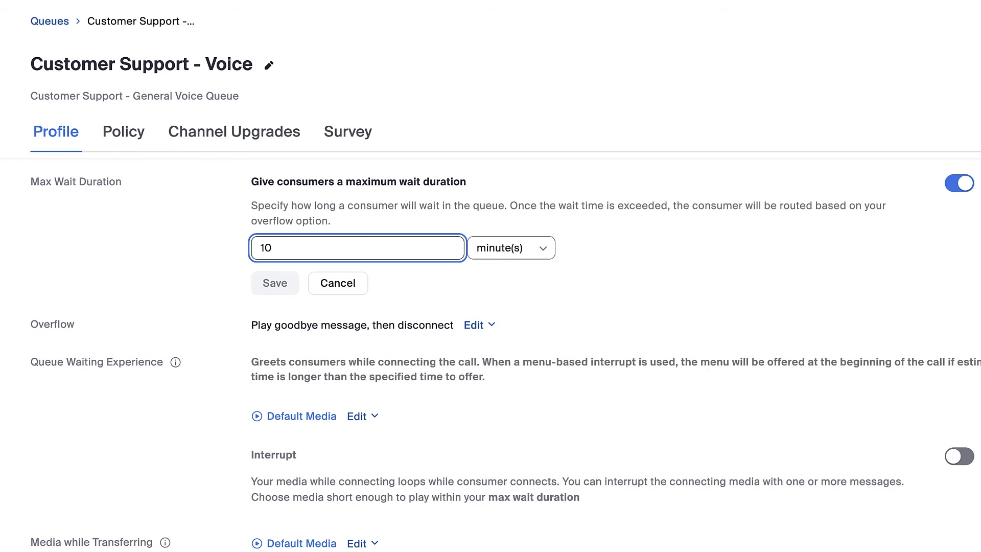
{"action": "key", "text": "BackSpace"}
{"action": "type", "text": "5"}
{"action": "key", "text": "Return"}
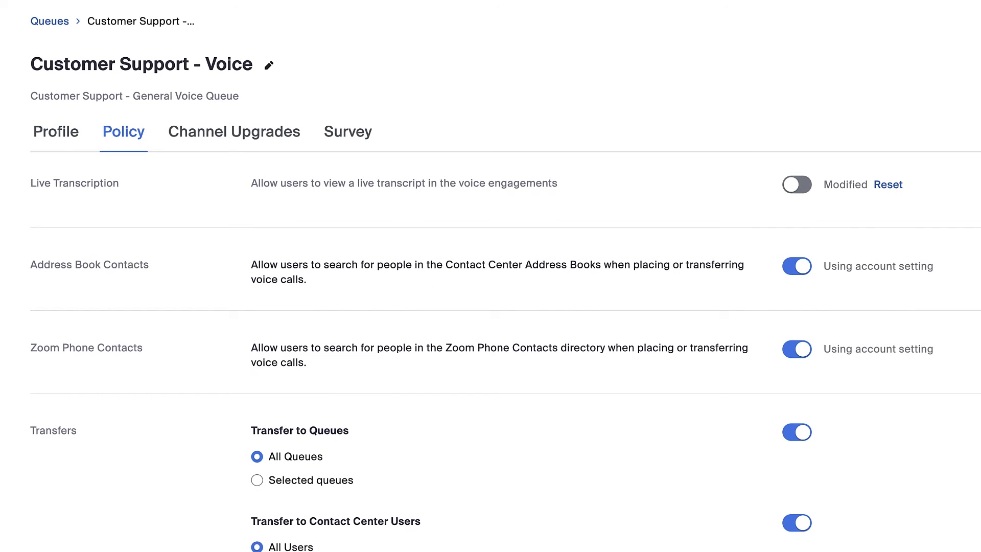
Enable live transcription with prompts to call participants, and allow agents to upgrade engagements to video
{"action": "left_click", "coordinate": [795, 185]}
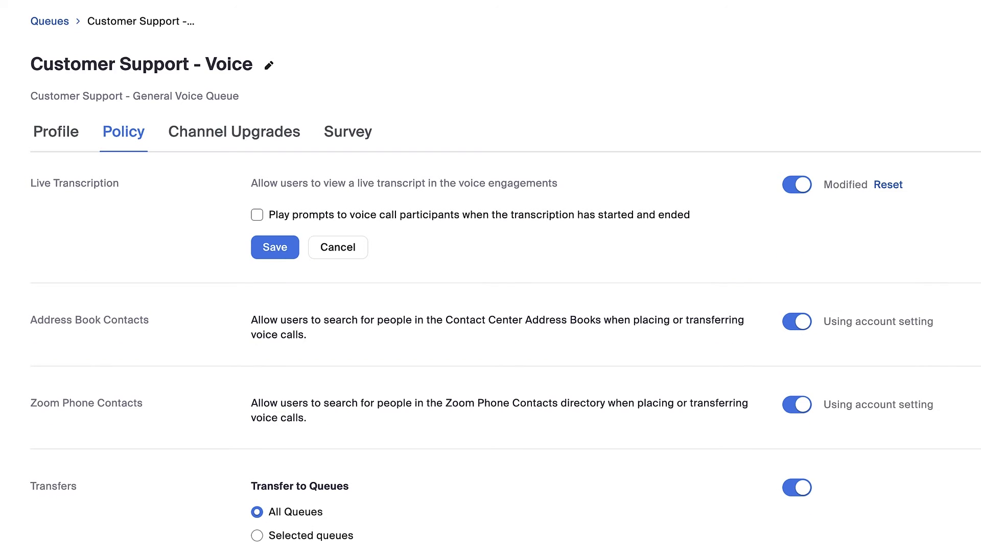
{"action": "left_click", "coordinate": [257, 214]}
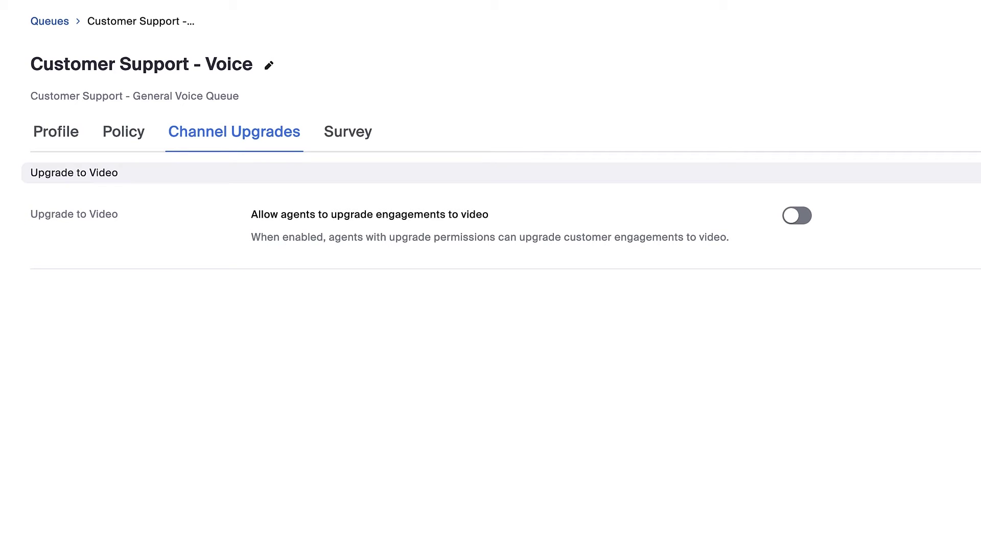
{"action": "left_click", "coordinate": [795, 217]}
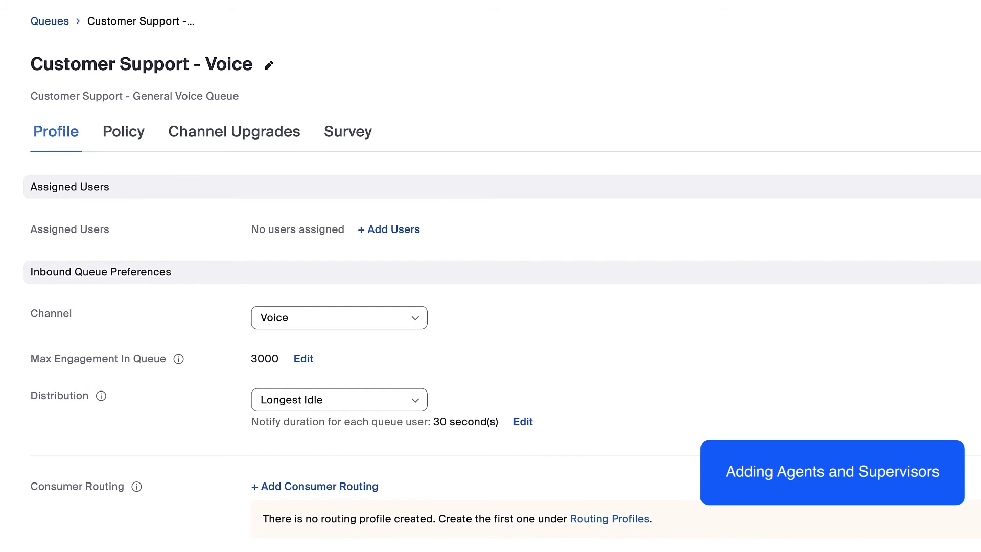
Assign the two agents with the Technical Specialist / Product Specialist skill to the queue
{"action": "left_click", "coordinate": [406, 231]}
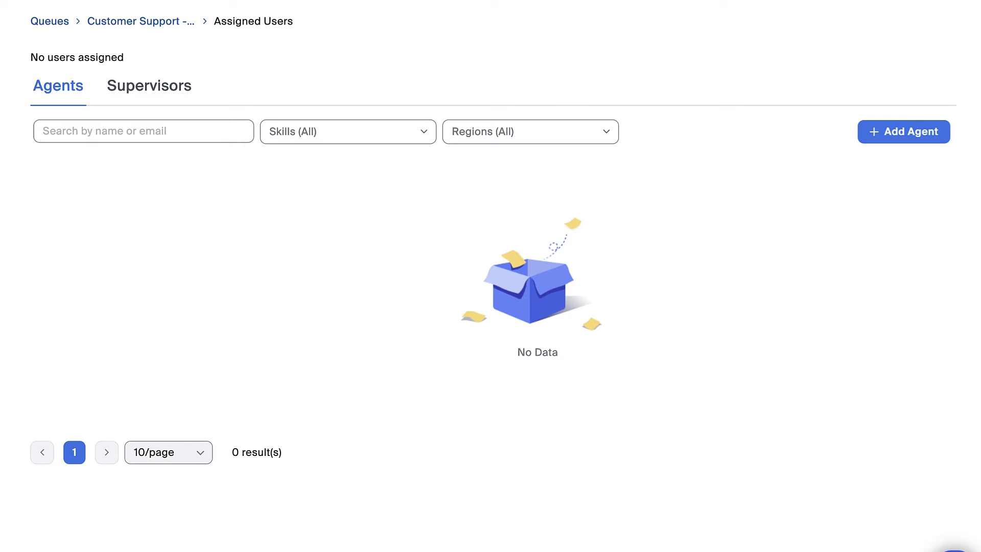
{"action": "left_click", "coordinate": [866, 145]}
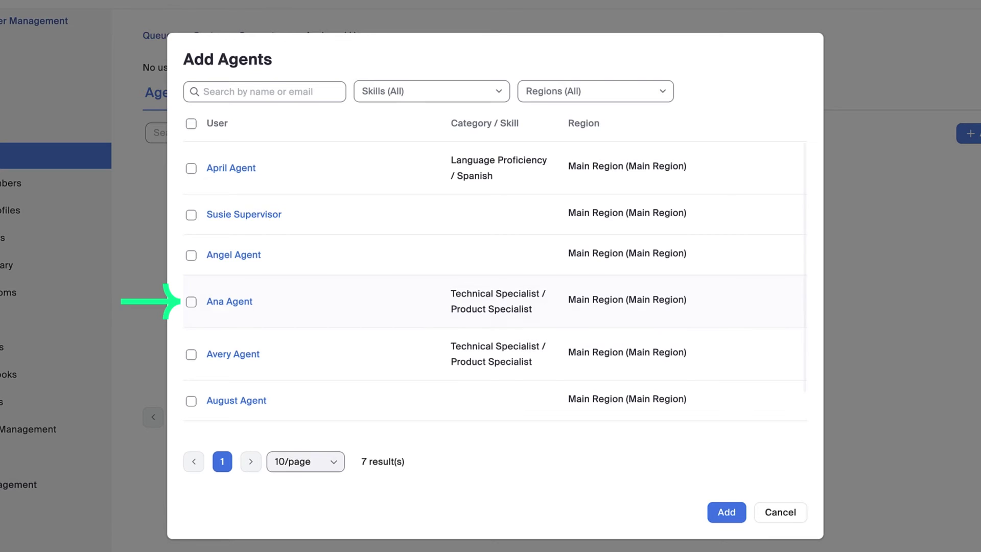
{"action": "left_click", "coordinate": [191, 301]}
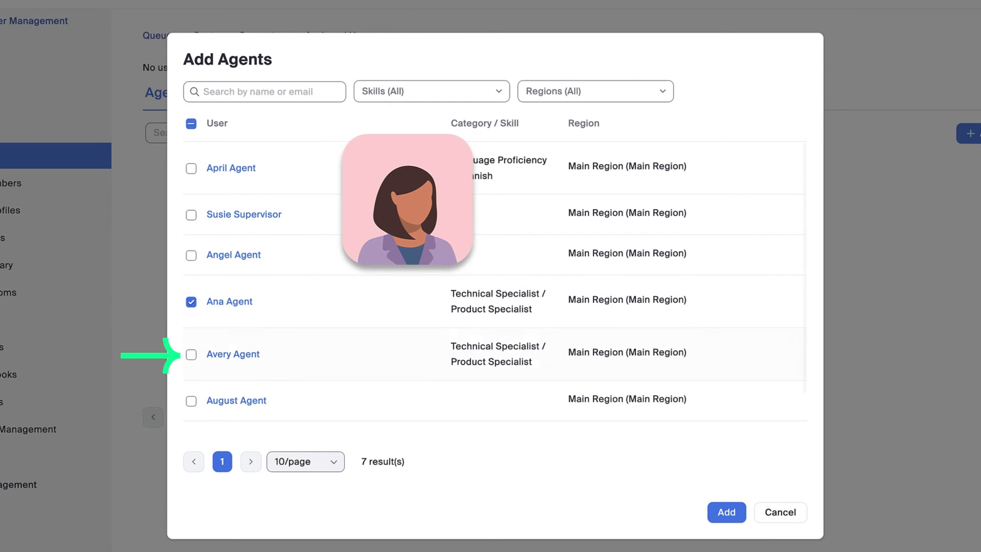
{"action": "left_click", "coordinate": [191, 354]}
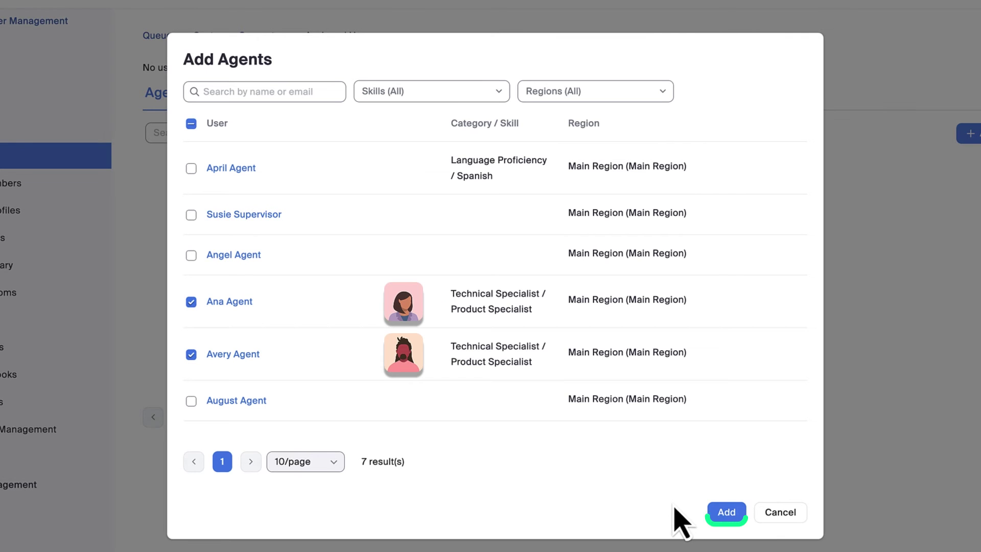
{"action": "left_click", "coordinate": [716, 512]}
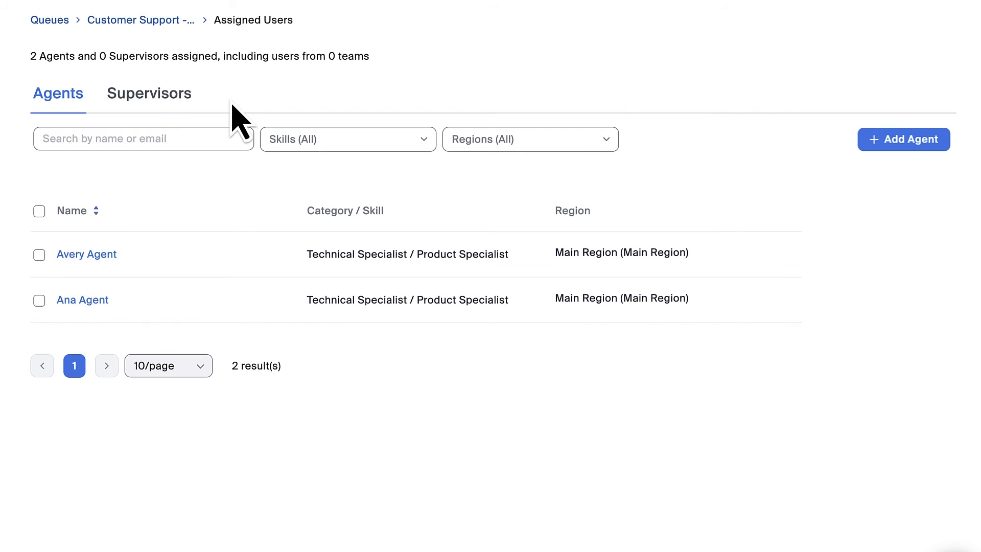
Assign the user who has the Supervisor role as a supervisor of the queue
{"action": "left_click", "coordinate": [183, 95]}
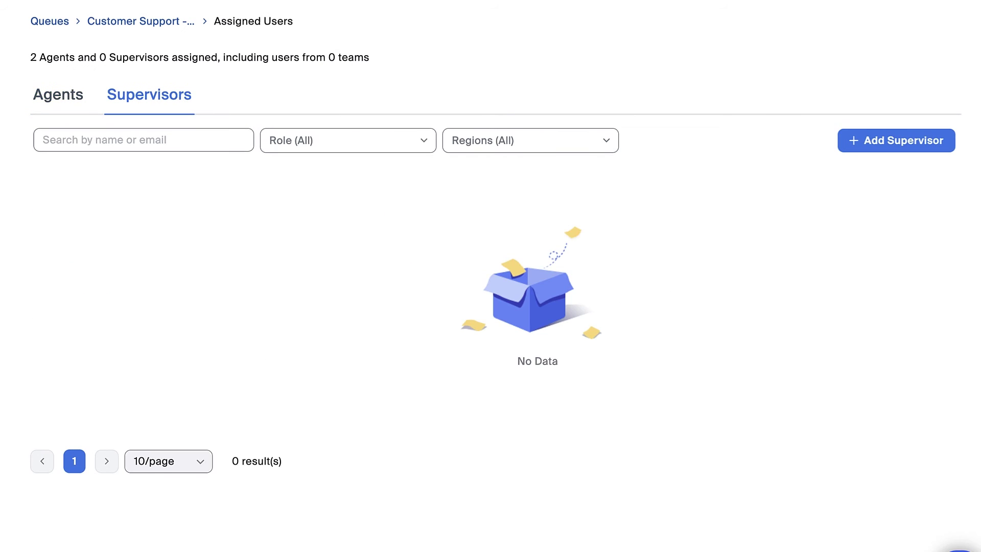
{"action": "left_click", "coordinate": [844, 148]}
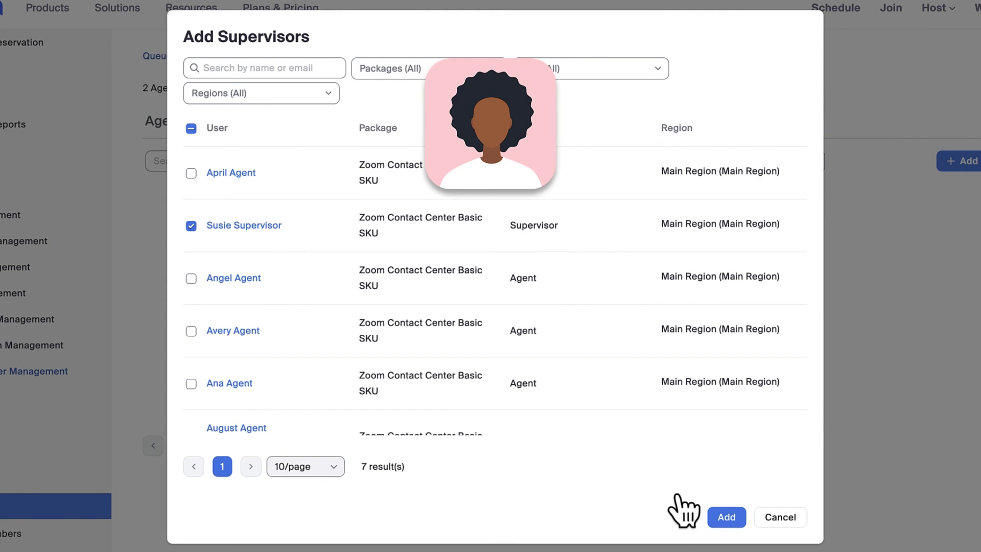
{"action": "left_click", "coordinate": [727, 516]}
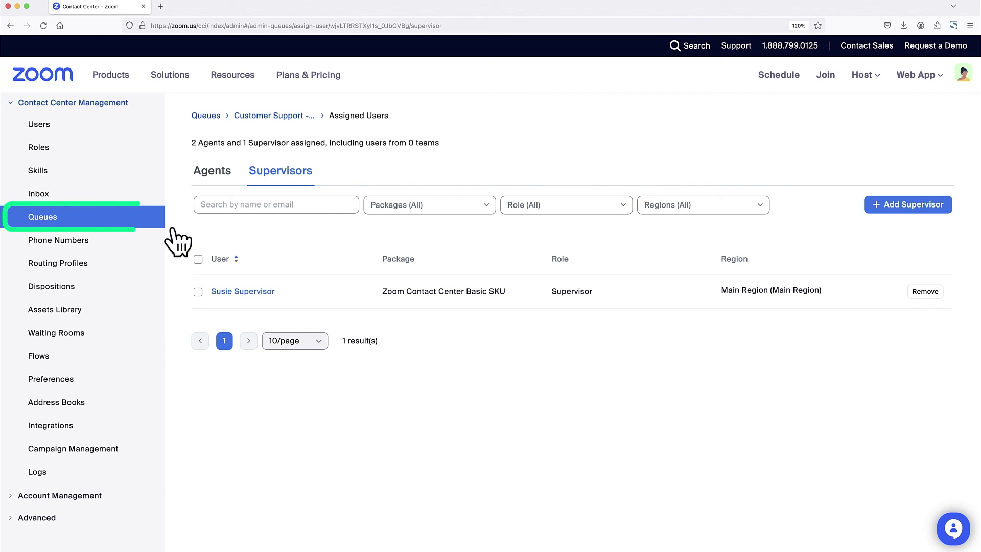
Return to the list of queues and reopen the Customer Support - Voice queue's profile
{"action": "left_click", "coordinate": [145, 225]}
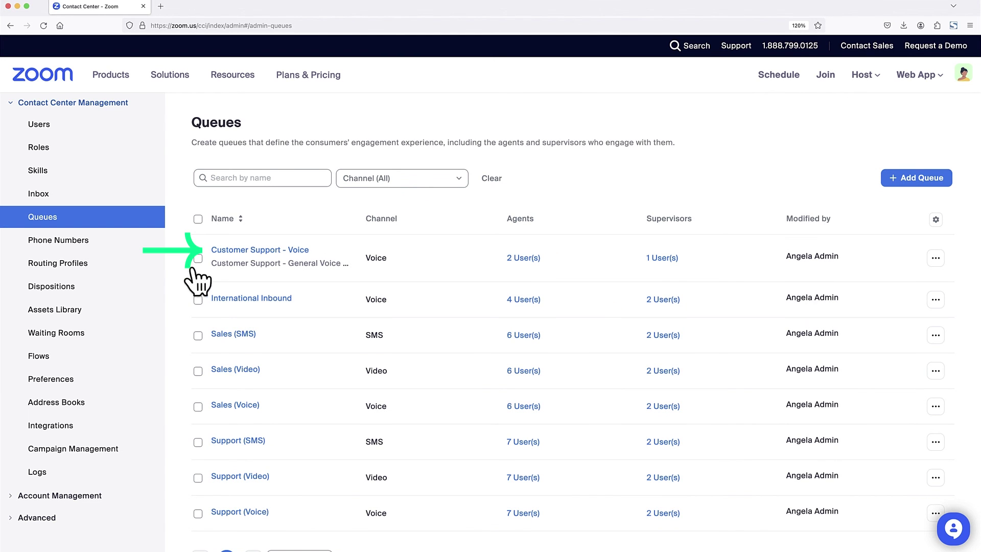
{"action": "left_click", "coordinate": [220, 252]}
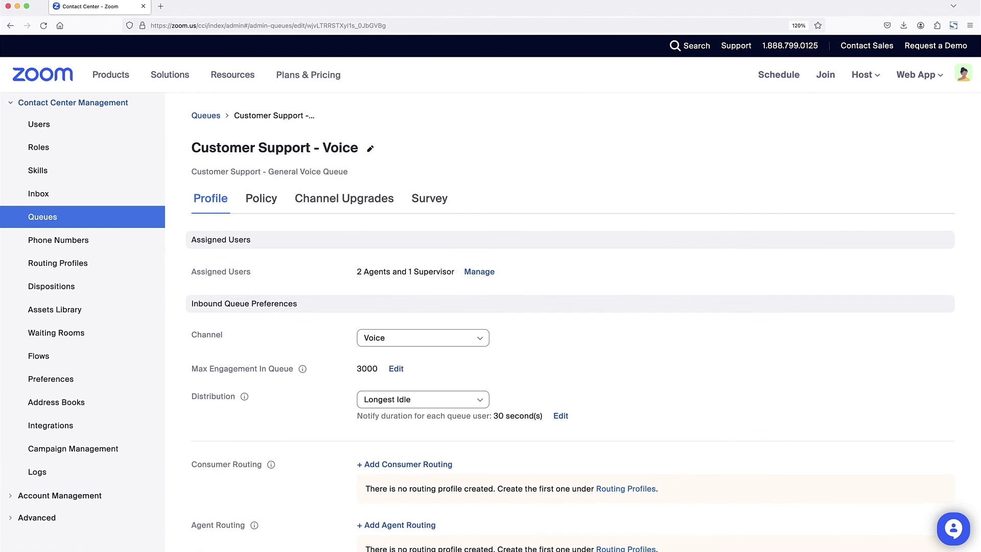